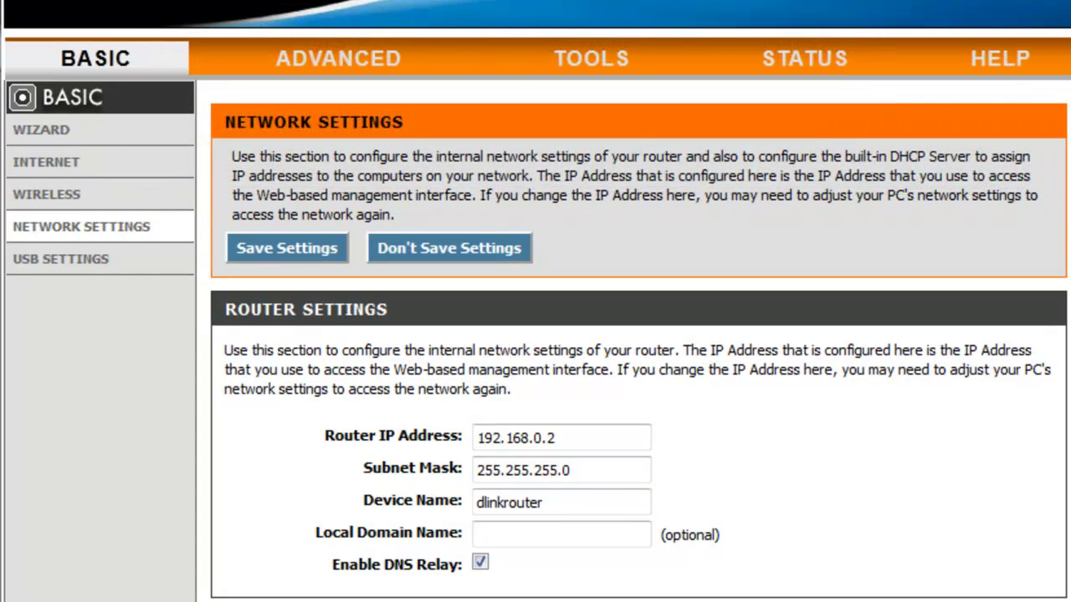
- Examine the Router IP Address field in the router settings
{"action": "left_click", "coordinate": [564, 434]}
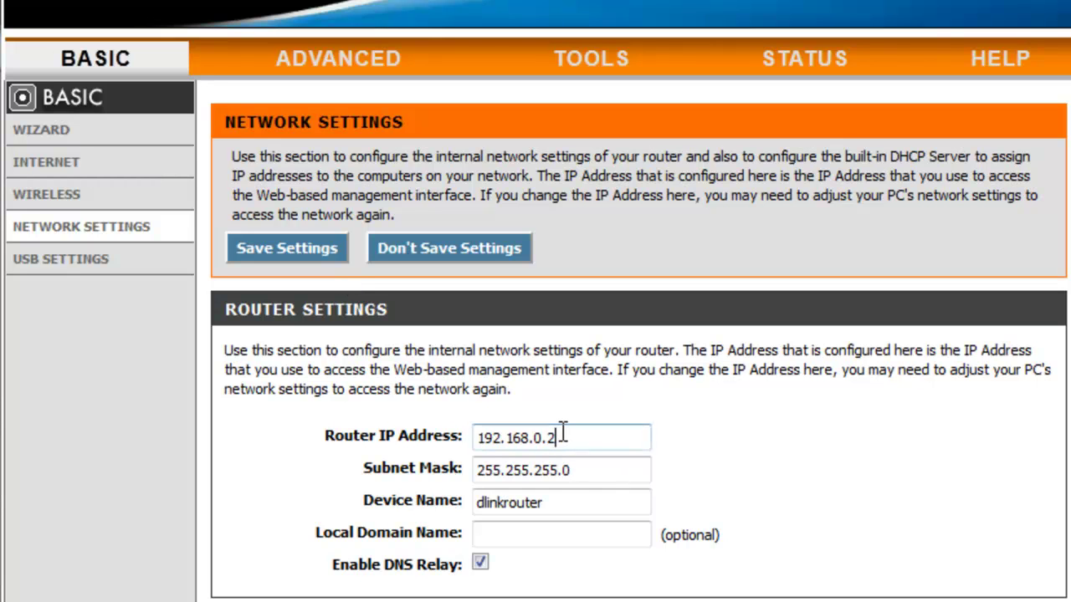
{"action": "type", "text": "1"}
{"action": "left_click", "coordinate": [566, 437]}
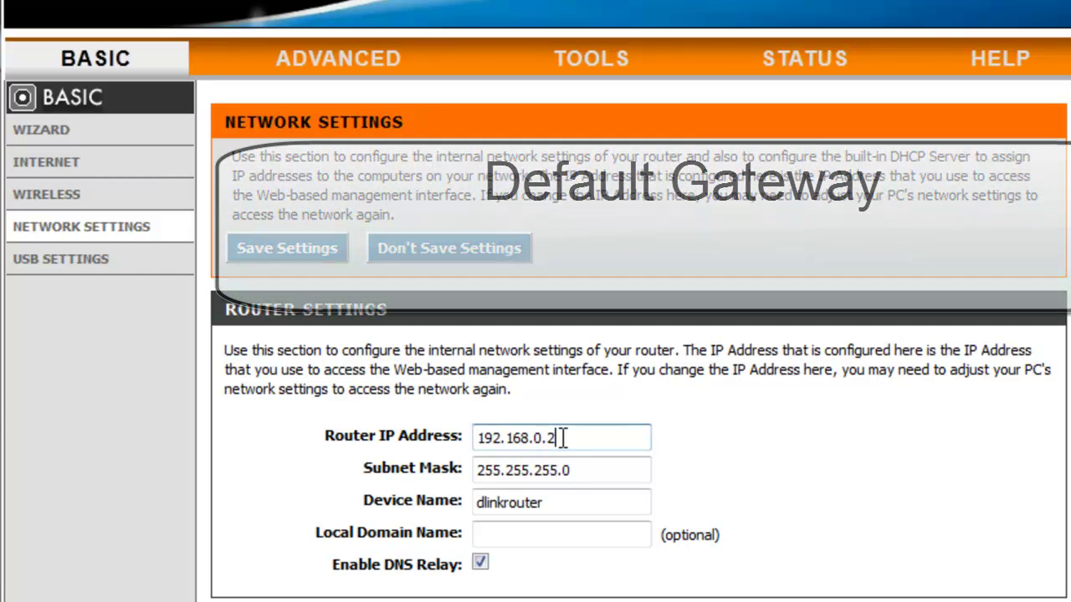
{"action": "mouse_move", "coordinate": [559, 437]}
{"action": "left_mouse_down"}
{"action": "mouse_move", "coordinate": [477, 438]}
{"action": "mouse_move", "coordinate": [557, 438]}
{"action": "left_mouse_up"}
{"action": "left_click", "coordinate": [477, 439]}
{"action": "left_click", "coordinate": [572, 438]}
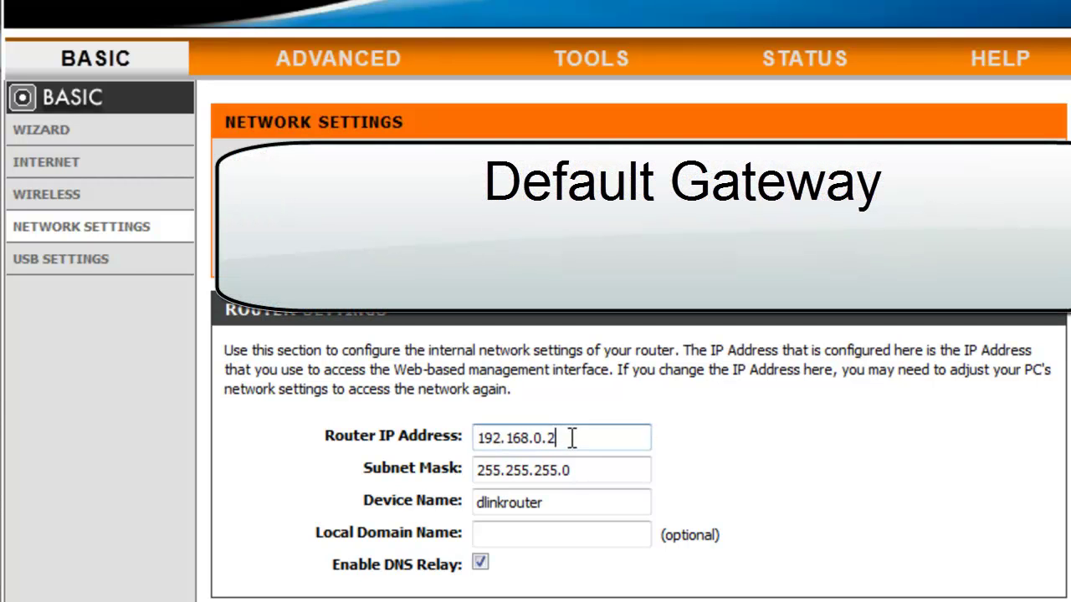
{"action": "left_click_drag", "start_coordinate": [570, 438], "coordinate": [452, 452]}
{"action": "left_click", "coordinate": [455, 453]}
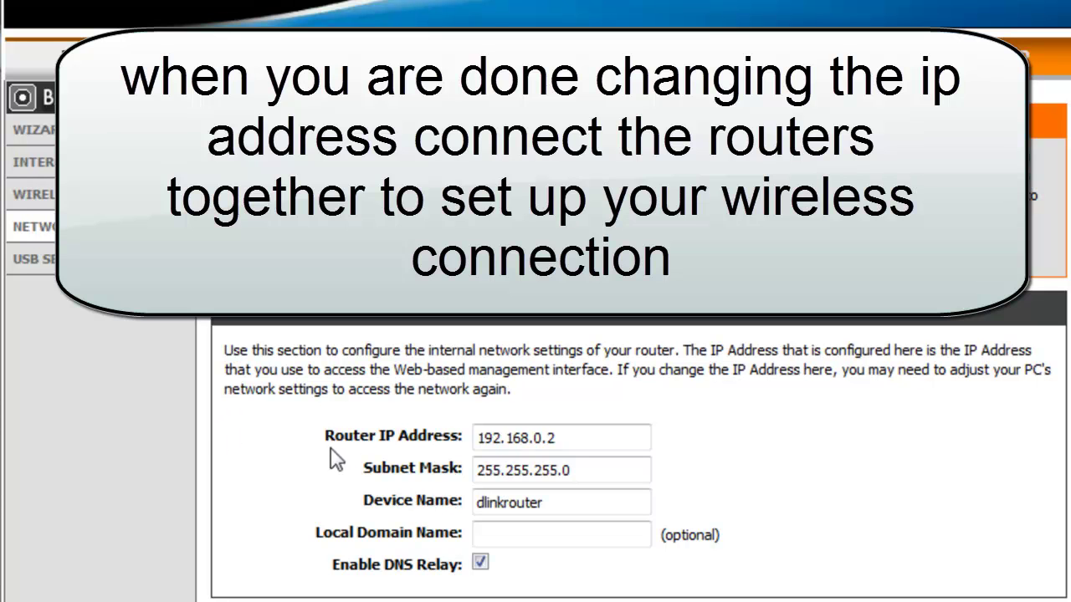
{"action": "left_click_drag", "start_coordinate": [326, 428], "coordinate": [463, 465]}
{"action": "left_click", "coordinate": [562, 440]}
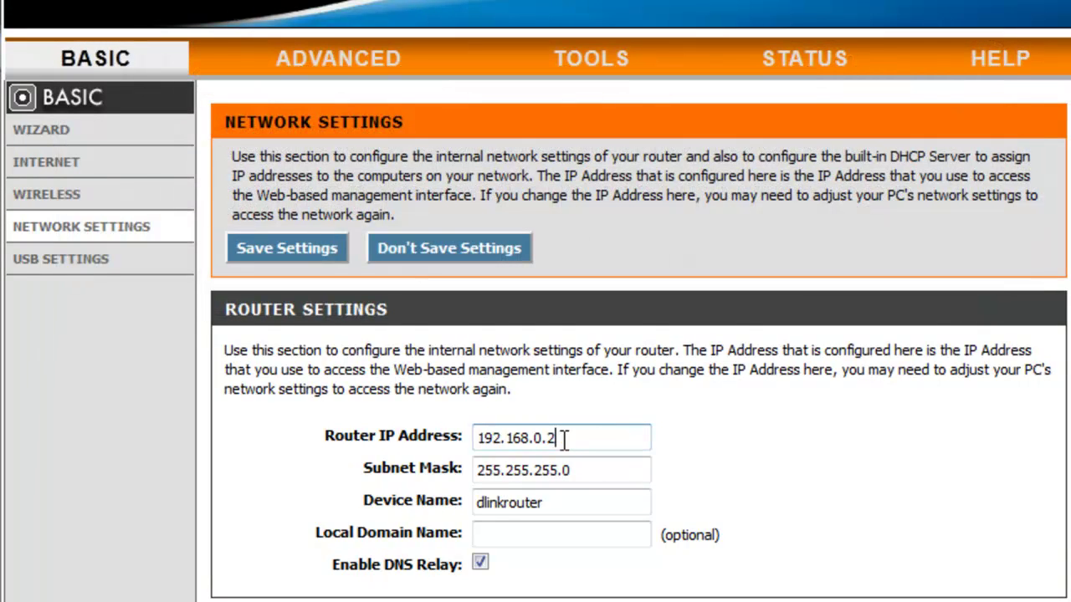
- Compare the router IP address, subnet mask and device name fields in the router settings
{"action": "left_click", "coordinate": [397, 509]}
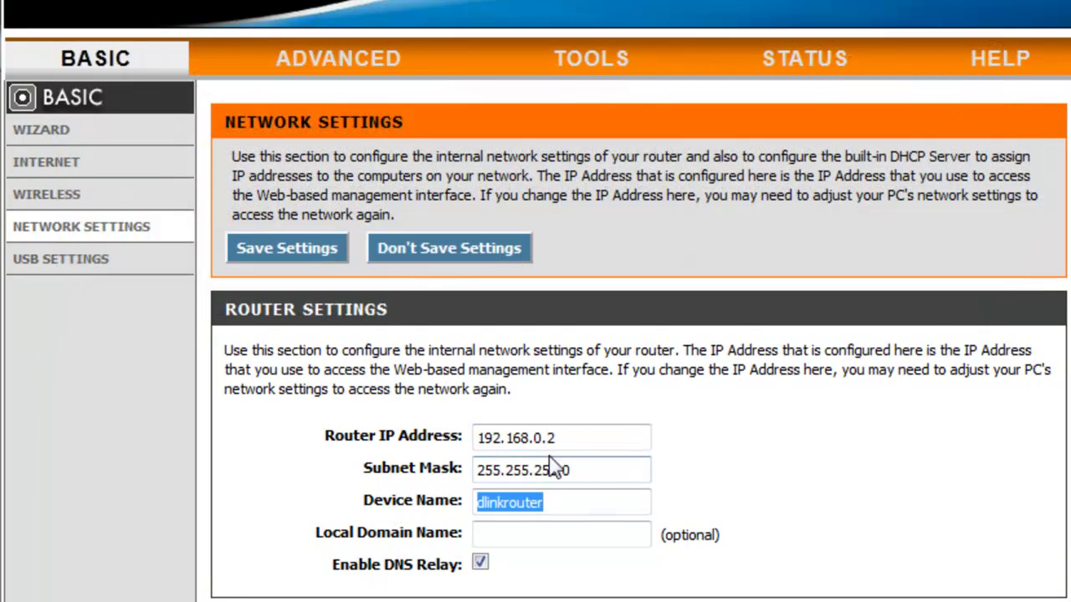
{"action": "left_click", "coordinate": [574, 437]}
{"action": "left_click", "coordinate": [581, 469]}
{"action": "left_click", "coordinate": [579, 501]}
{"action": "left_click", "coordinate": [578, 436]}
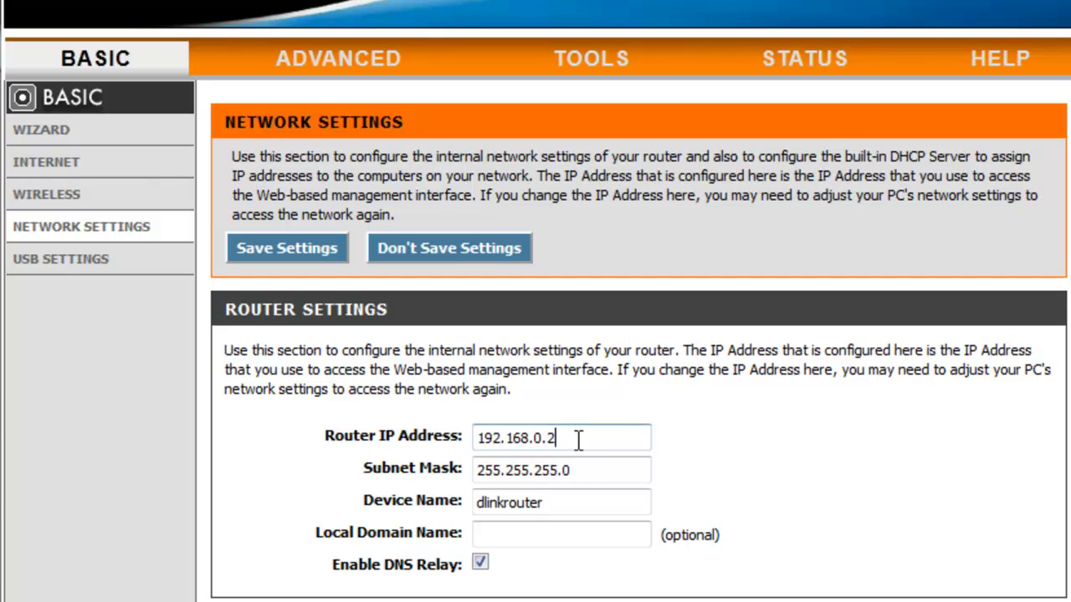
{"action": "left_click", "coordinate": [583, 471]}
{"action": "left_click", "coordinate": [586, 437]}
{"action": "left_click", "coordinate": [586, 470]}
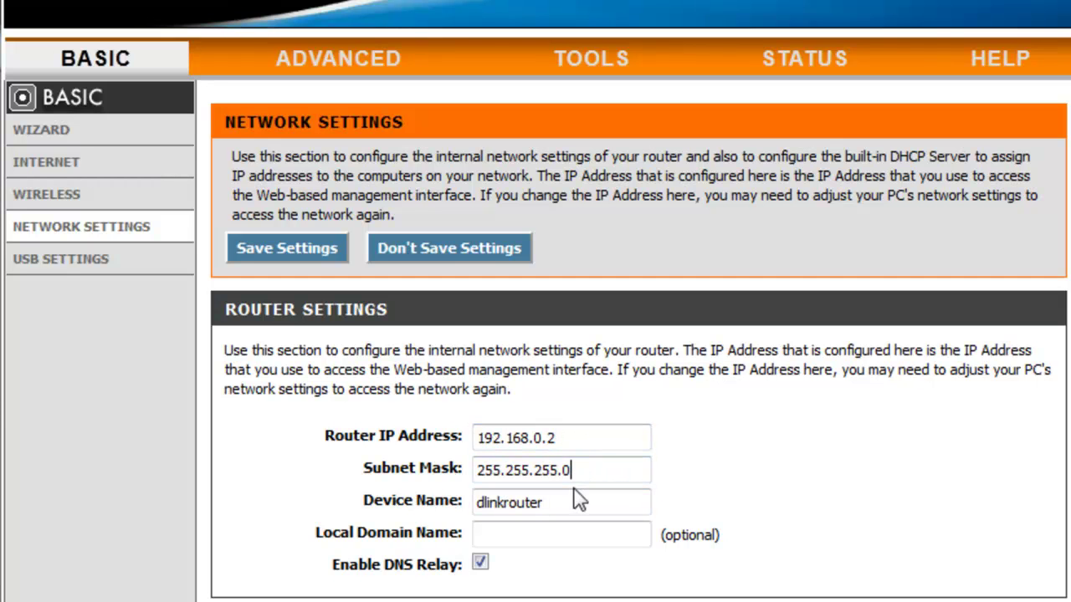
{"action": "left_click", "coordinate": [580, 438]}
{"action": "left_click", "coordinate": [574, 470]}
{"action": "left_click", "coordinate": [568, 502]}
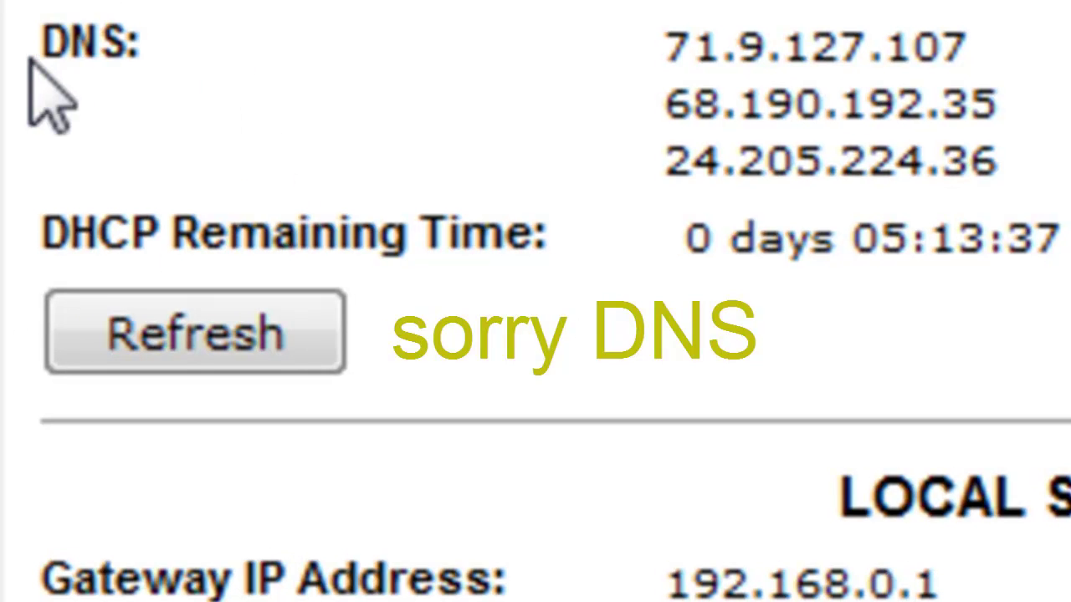
- Examine the DNS server addresses listed on the main gateway's status page
{"action": "left_click_drag", "start_coordinate": [38, 42], "coordinate": [137, 43]}
{"action": "left_click", "coordinate": [151, 67]}
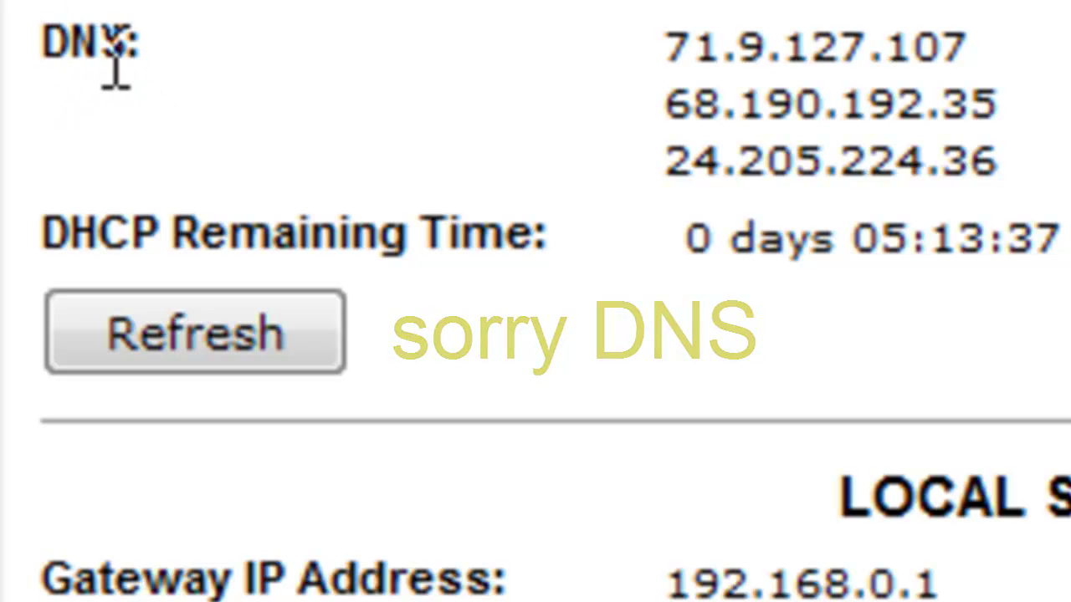
{"action": "left_click_drag", "start_coordinate": [670, 44], "coordinate": [698, 47]}
{"action": "left_click", "coordinate": [1004, 40]}
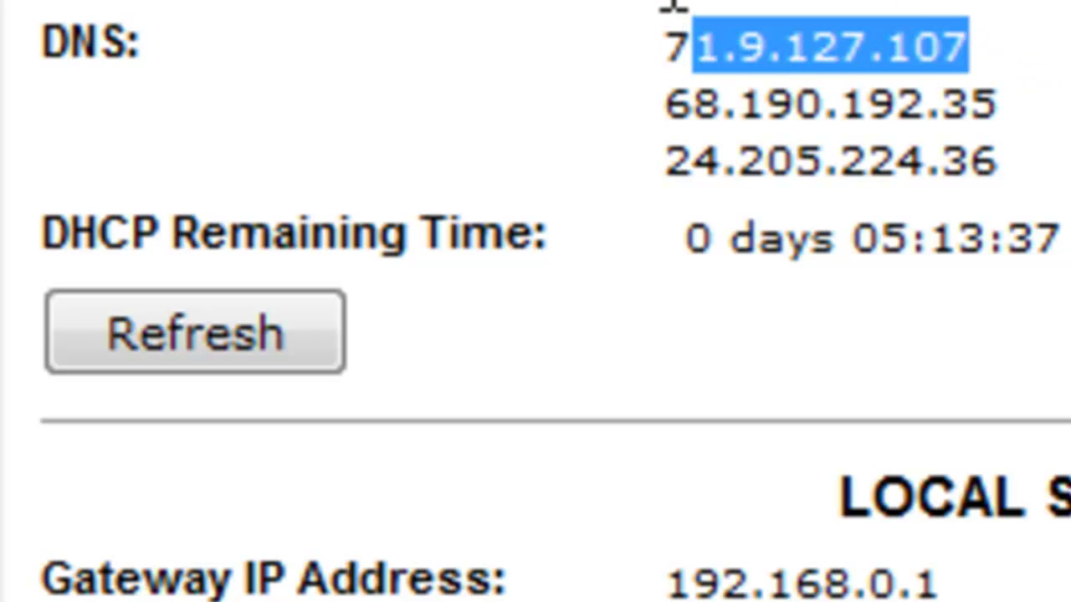
{"action": "left_click", "coordinate": [675, 10]}
{"action": "left_click_drag", "start_coordinate": [670, 104], "coordinate": [1022, 99]}
{"action": "left_click", "coordinate": [1008, 102]}
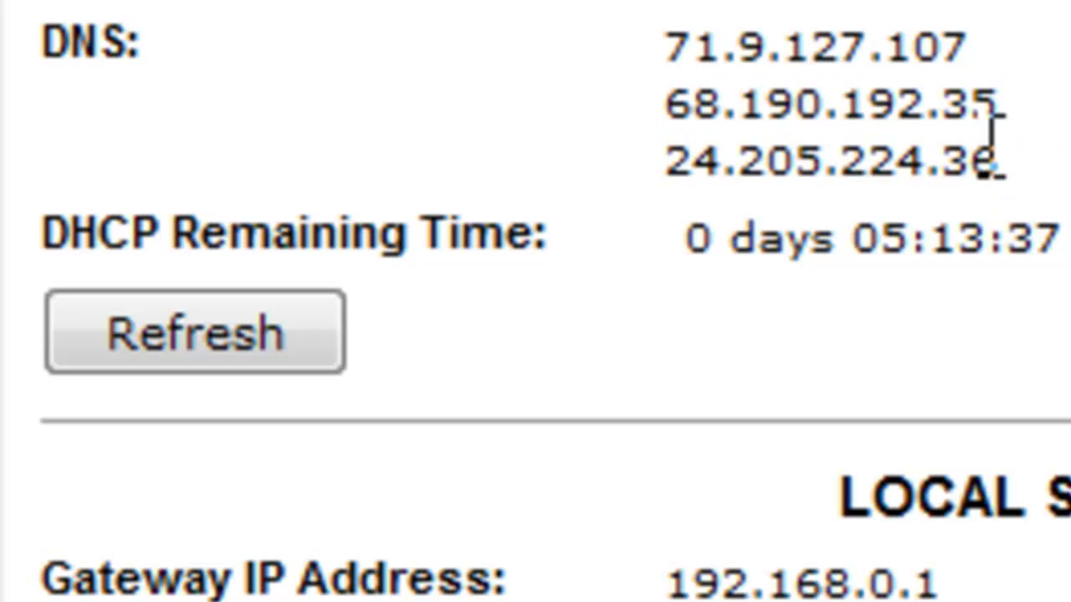
{"action": "left_click_drag", "start_coordinate": [996, 159], "coordinate": [672, 105]}
{"action": "left_click", "coordinate": [648, 107]}
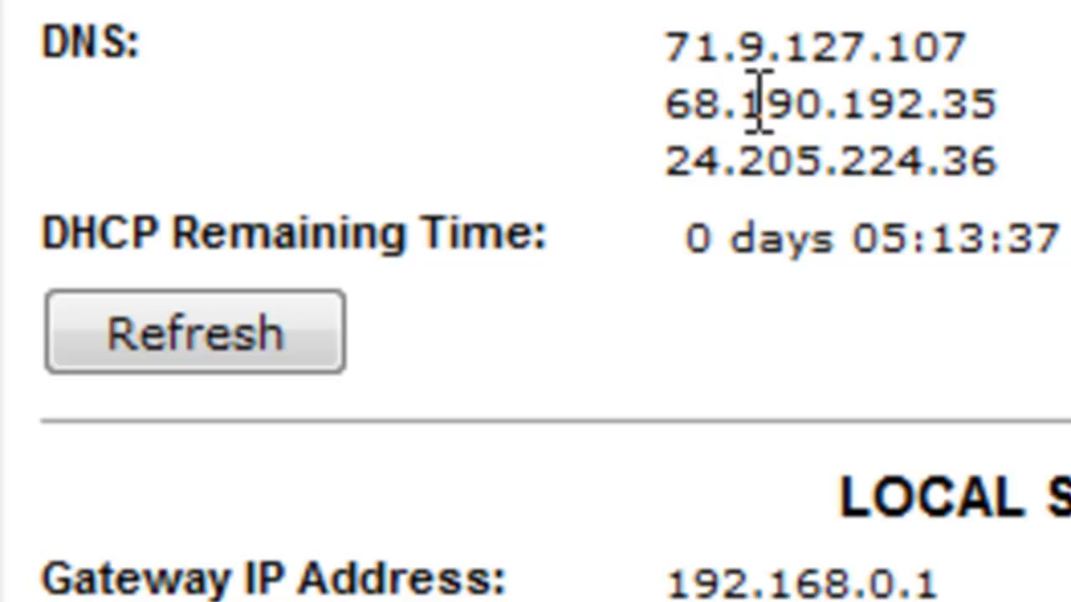
{"action": "left_click_drag", "start_coordinate": [991, 102], "coordinate": [665, 47]}
{"action": "left_click", "coordinate": [677, 136]}
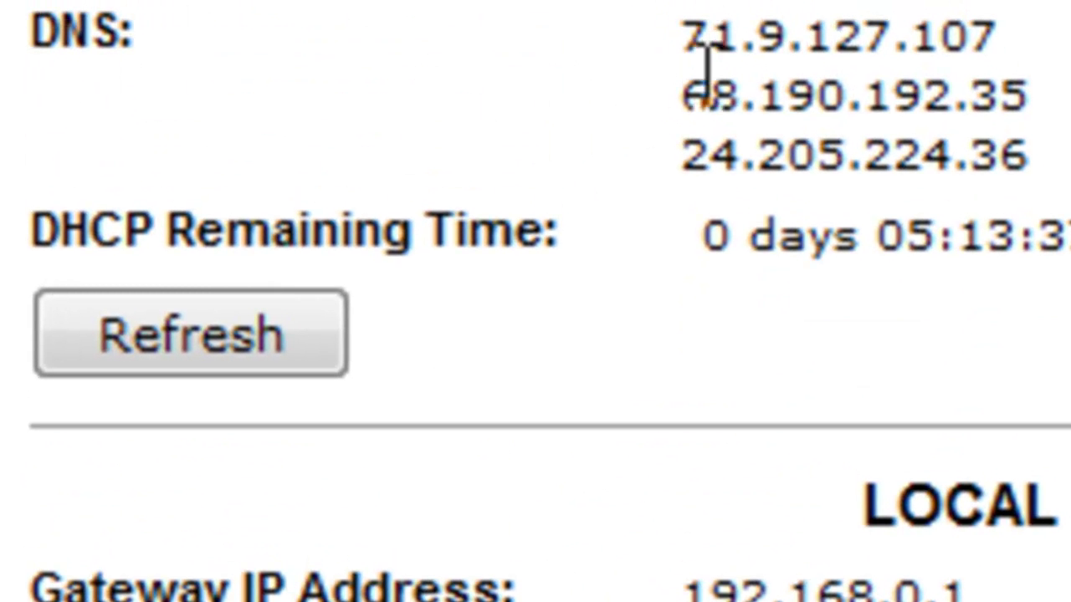
- Compare the gateway's second DNS address with the subnet mask in the D-Link router's settings
{"action": "double_click", "coordinate": [694, 99]}
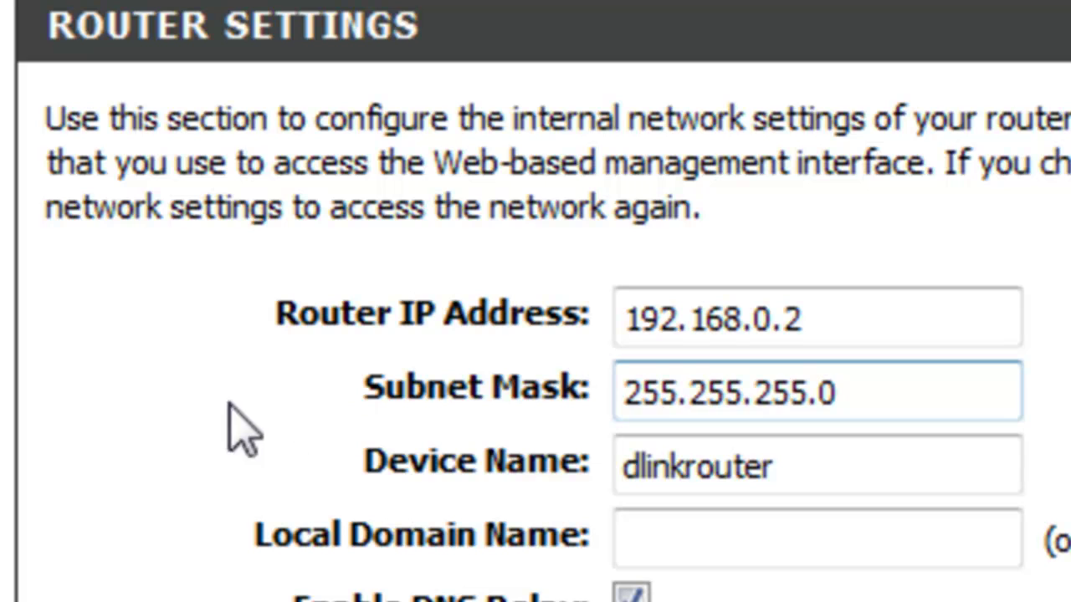
{"action": "key", "text": "ctrl+a"}
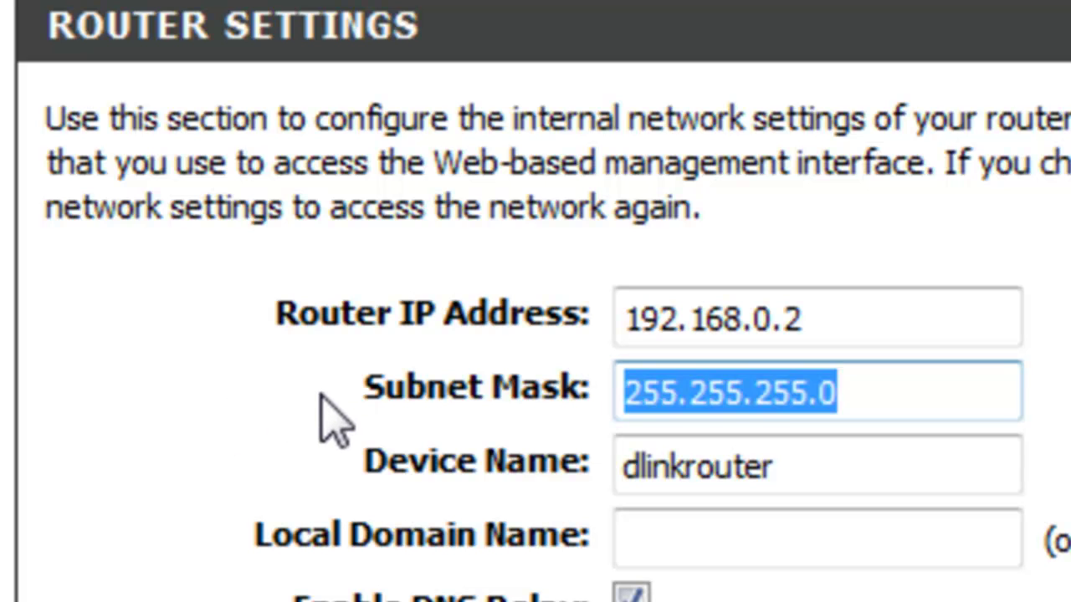
{"action": "left_click", "coordinate": [870, 398]}
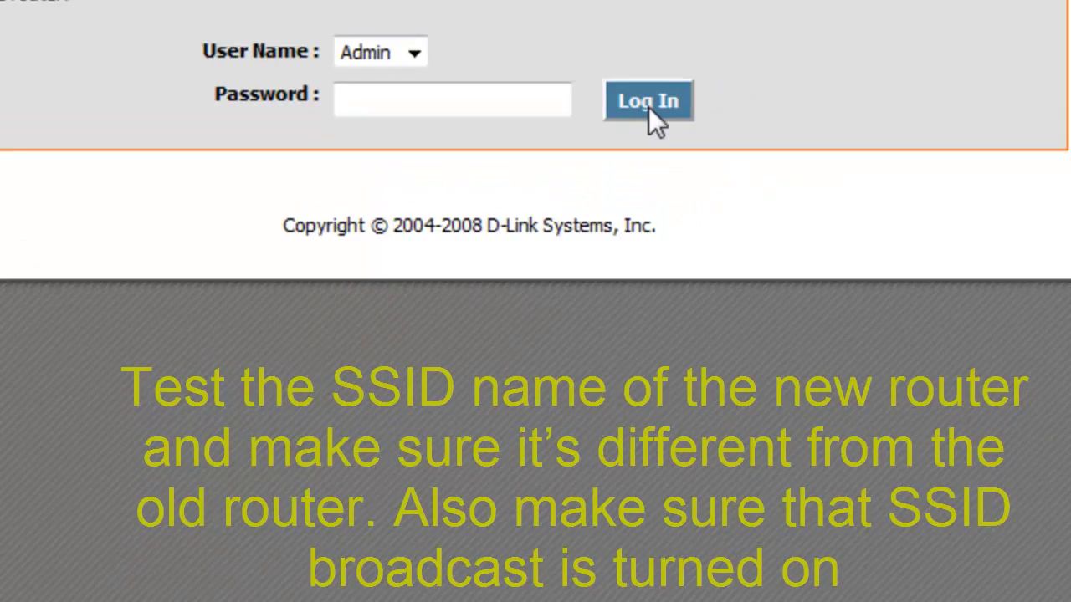
- Log in to the D-Link router as Admin and inspect the wireless network name (SSID) in its wireless settings
{"action": "left_click", "coordinate": [648, 104]}
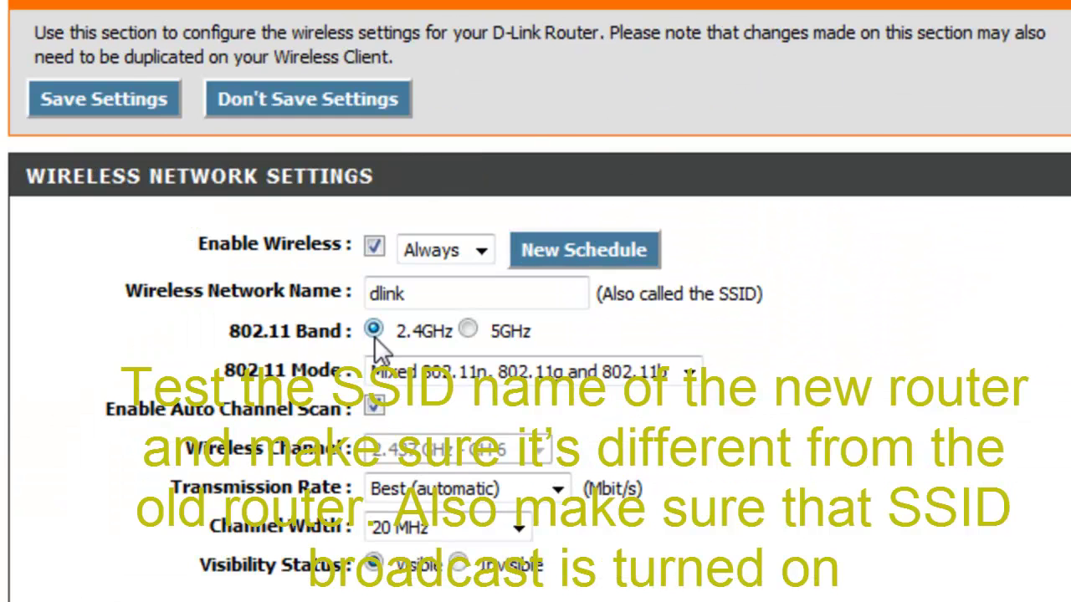
{"action": "left_click_drag", "start_coordinate": [521, 293], "coordinate": [329, 301]}
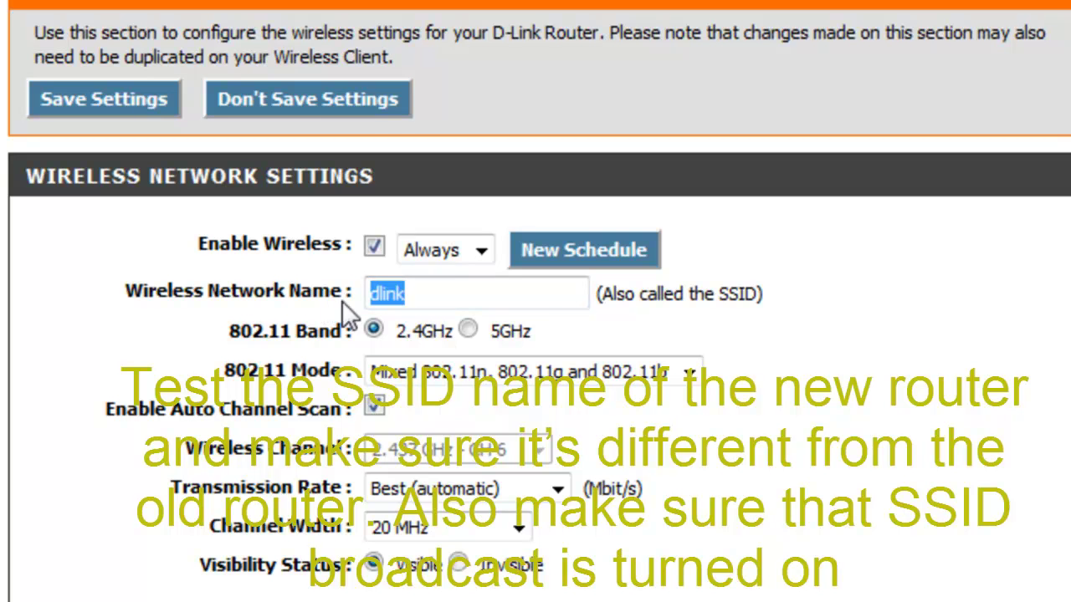
{"action": "left_click", "coordinate": [615, 305]}
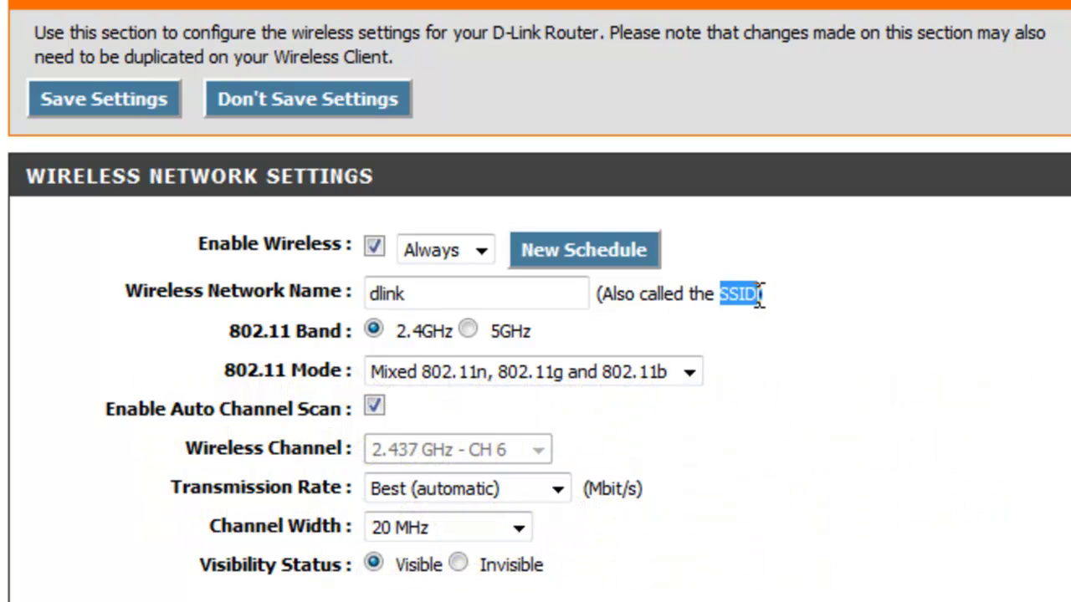
{"action": "left_click_drag", "start_coordinate": [531, 303], "coordinate": [363, 299]}
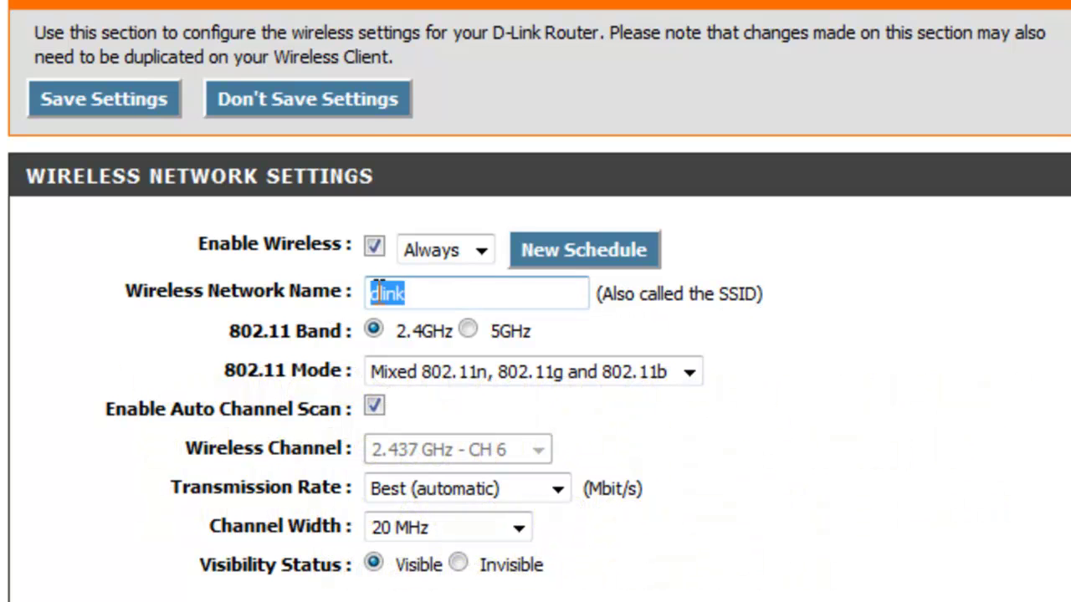
{"action": "left_click", "coordinate": [400, 293]}
{"action": "double_click", "coordinate": [389, 297]}
{"action": "left_click_drag", "start_coordinate": [427, 298], "coordinate": [384, 302]}
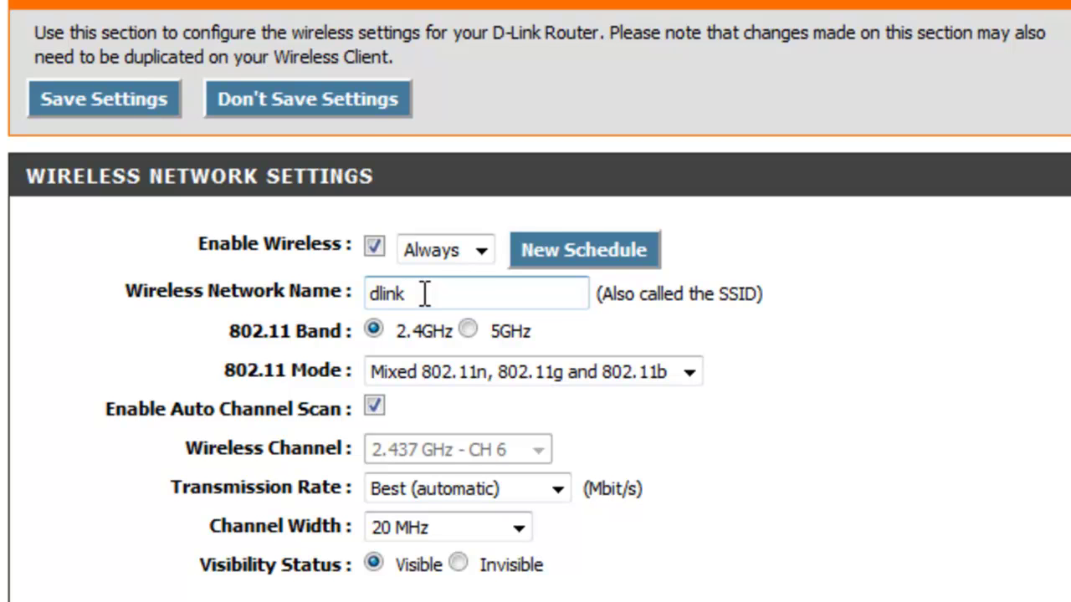
{"action": "left_click_drag", "start_coordinate": [425, 293], "coordinate": [310, 311]}
{"action": "left_click", "coordinate": [416, 293]}
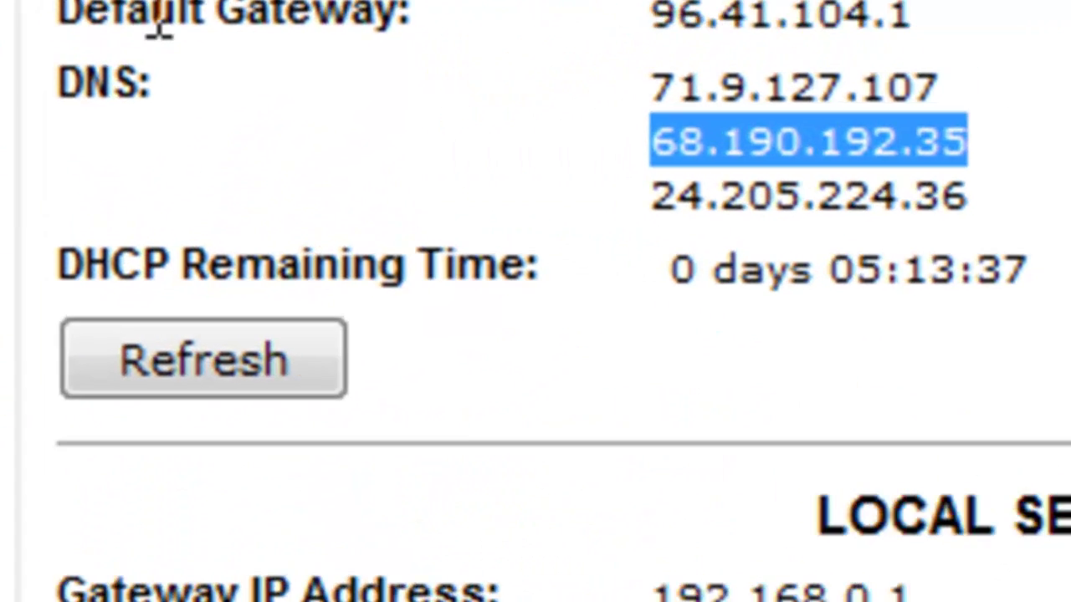
- Open the main gateway's Wireless Radio settings and check the available 802.11 band options
{"action": "left_click", "coordinate": [204, 148]}
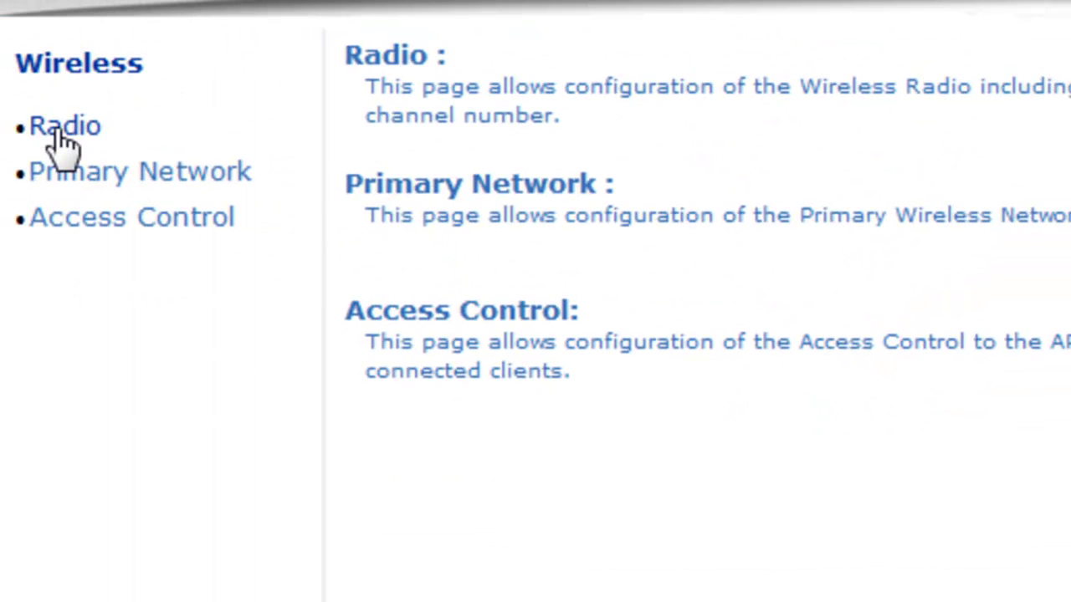
{"action": "left_click", "coordinate": [62, 134]}
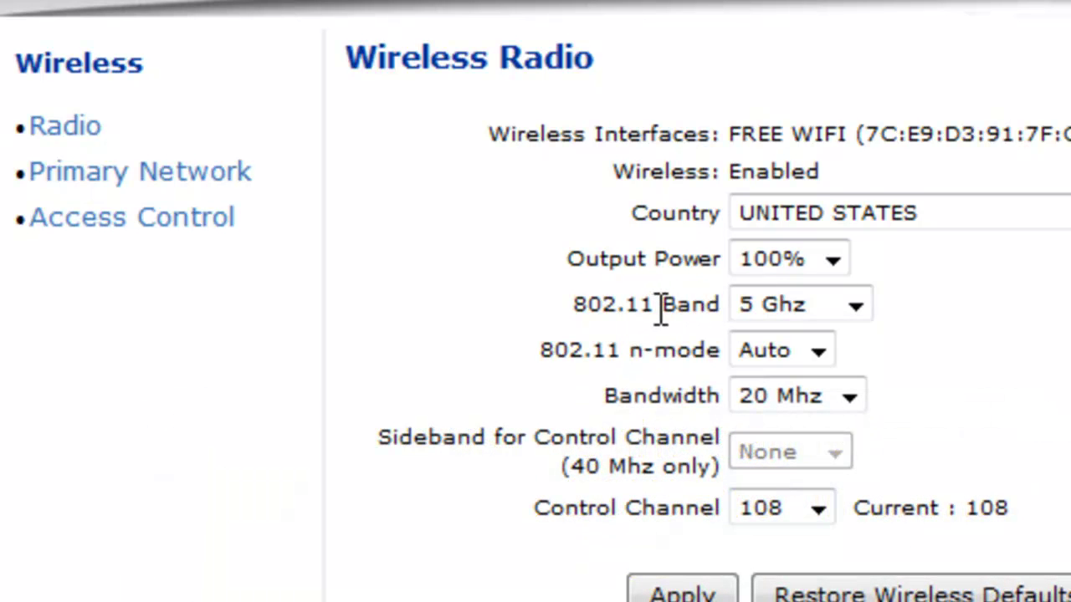
{"action": "mouse_move", "coordinate": [661, 308]}
{"action": "left_mouse_down"}
{"action": "mouse_move", "coordinate": [722, 307]}
{"action": "mouse_move", "coordinate": [663, 313]}
{"action": "left_mouse_up"}
{"action": "left_click", "coordinate": [660, 310]}
{"action": "left_click", "coordinate": [855, 308]}
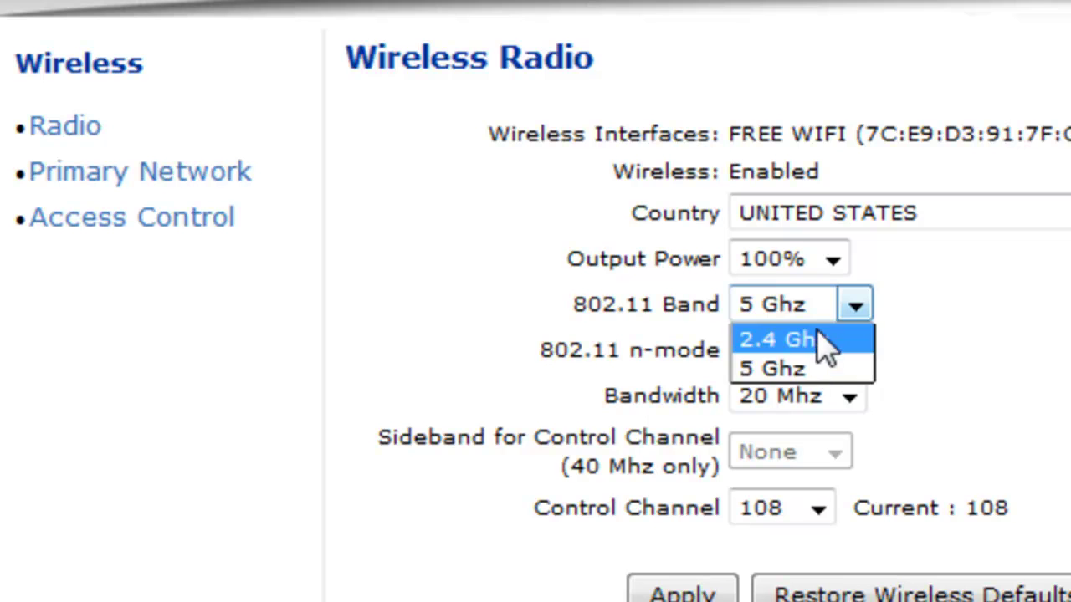
{"action": "left_click", "coordinate": [659, 361]}
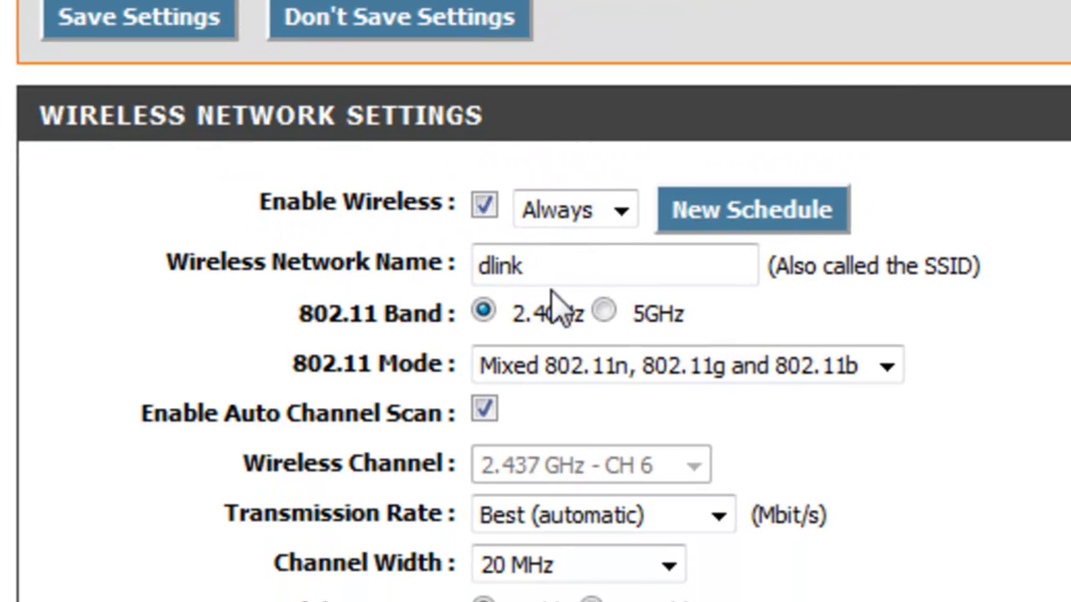
- Switch the D-Link router's 802.11 band to 5GHz and return it to 2.4GHz
{"action": "left_click", "coordinate": [605, 312]}
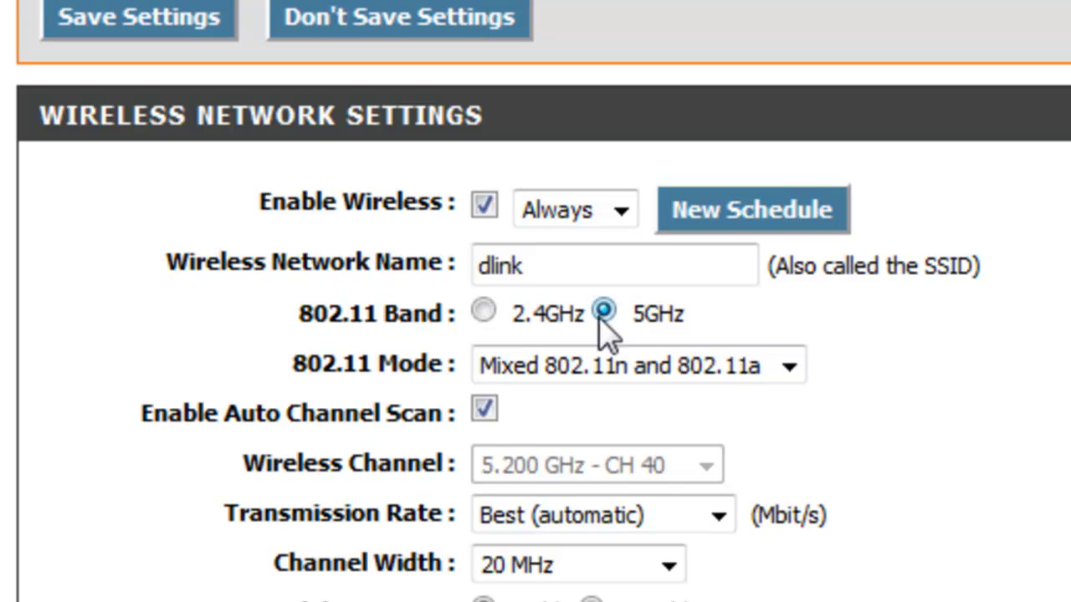
{"action": "left_click", "coordinate": [484, 311]}
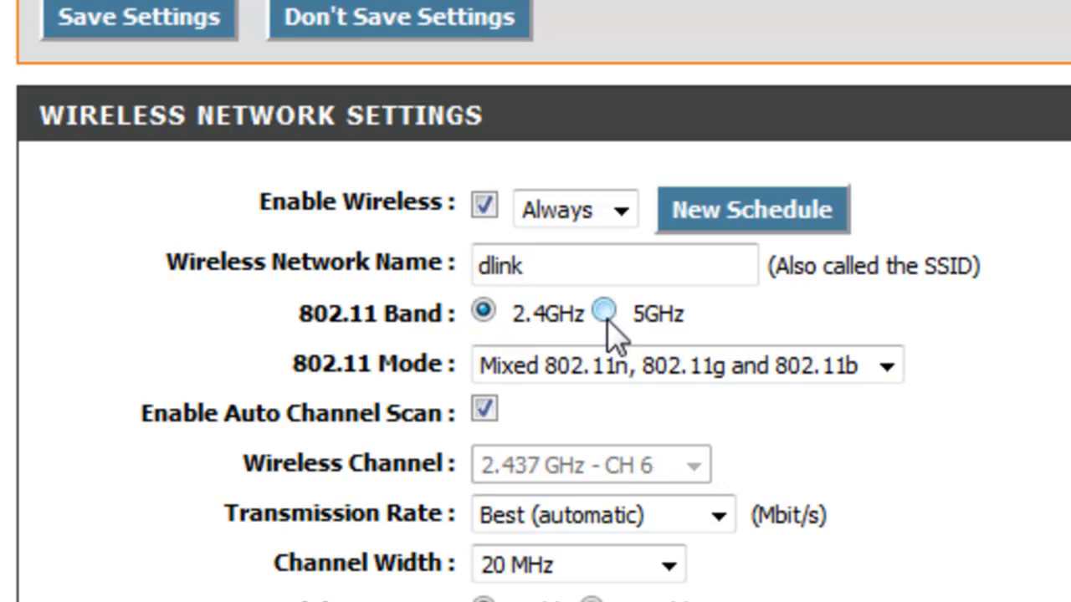
{"action": "left_click_drag", "start_coordinate": [456, 323], "coordinate": [291, 334]}
{"action": "left_click", "coordinate": [293, 339]}
- Review the D-Link router's WPA security options and its pre-shared key field
{"action": "scroll", "coordinate": [436, 351], "scroll_direction": "down", "scroll_amount": 5}
{"action": "scroll", "coordinate": [356, 343], "scroll_direction": "down", "scroll_amount": 5}
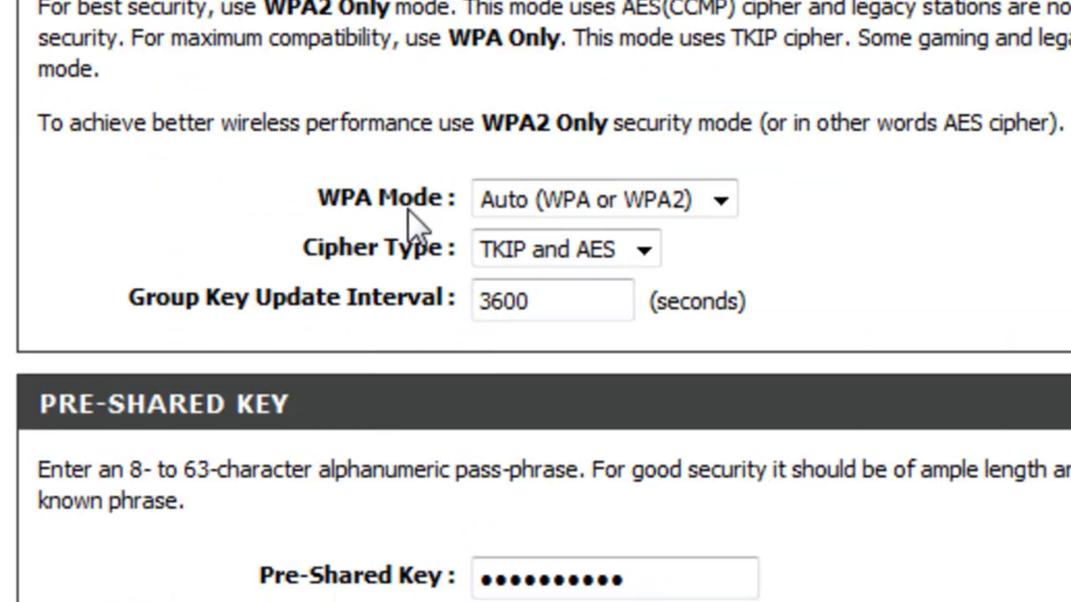
{"action": "left_click_drag", "start_coordinate": [649, 577], "coordinate": [430, 585]}
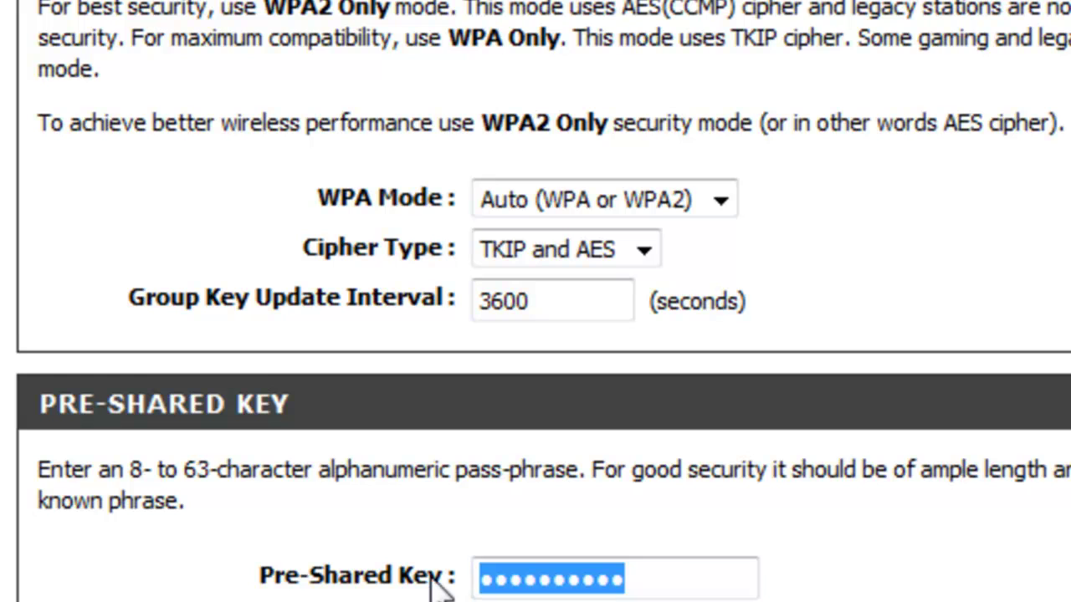
{"action": "left_click", "coordinate": [652, 582]}
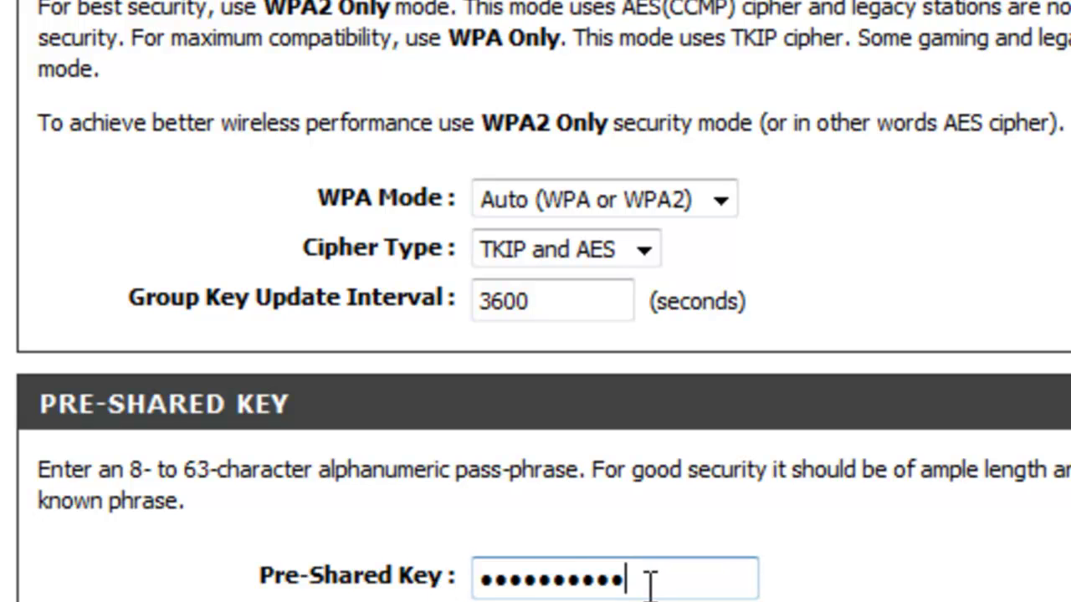
{"action": "left_click_drag", "start_coordinate": [646, 579], "coordinate": [473, 586]}
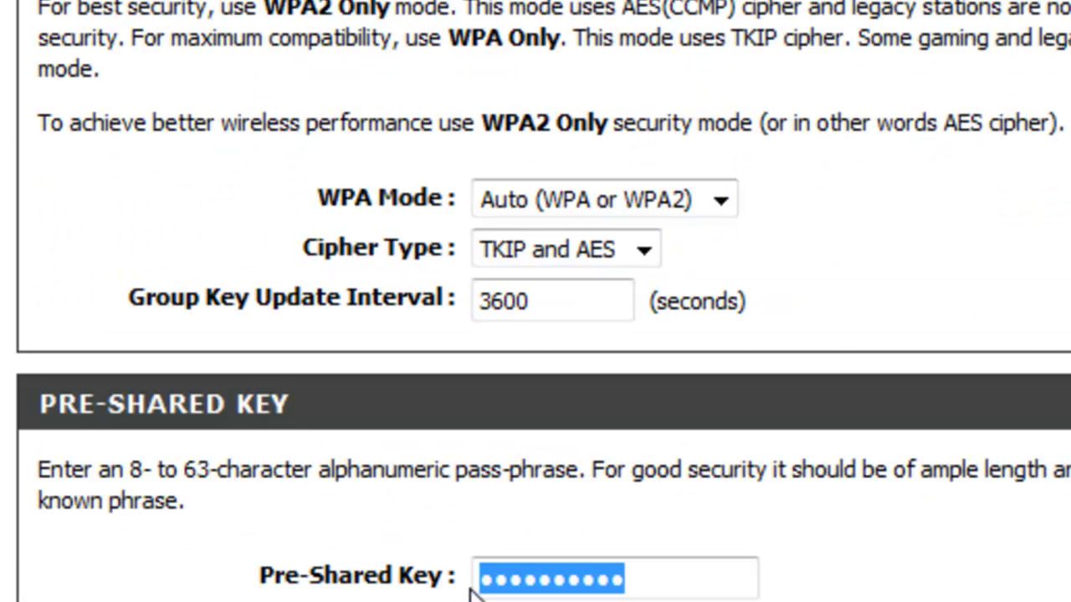
{"action": "left_click", "coordinate": [641, 578]}
{"action": "scroll", "coordinate": [393, 544], "scroll_direction": "up", "scroll_amount": 3}
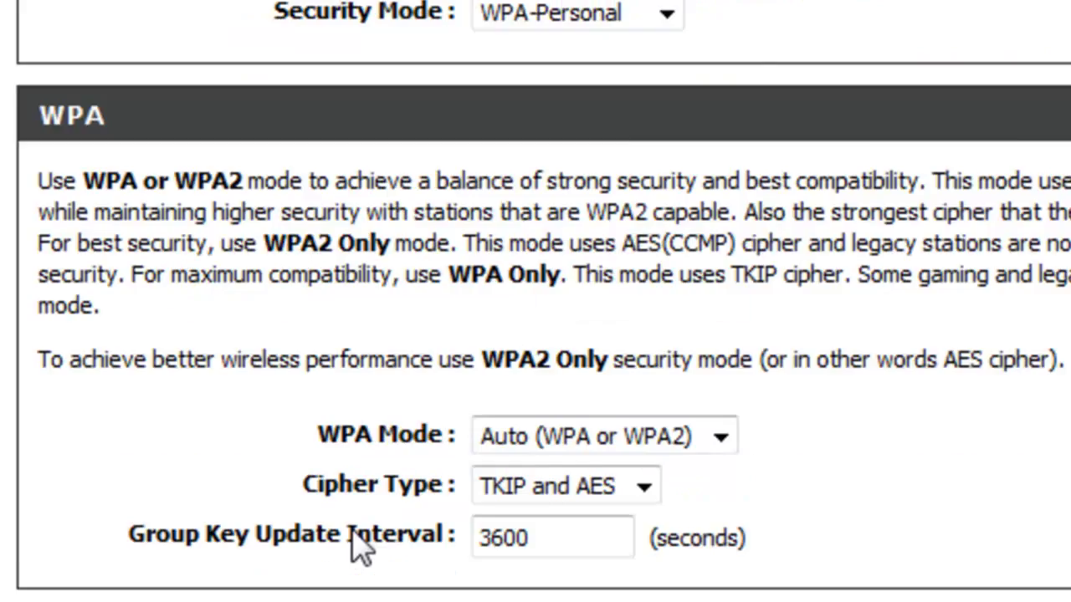
{"action": "scroll", "coordinate": [360, 549], "scroll_direction": "up", "scroll_amount": 11}
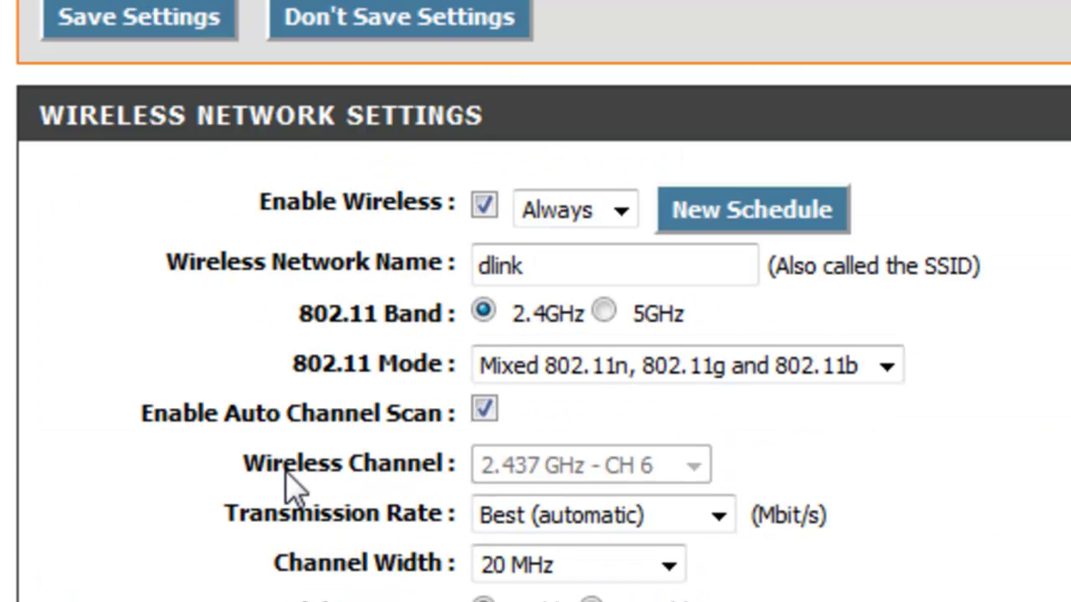